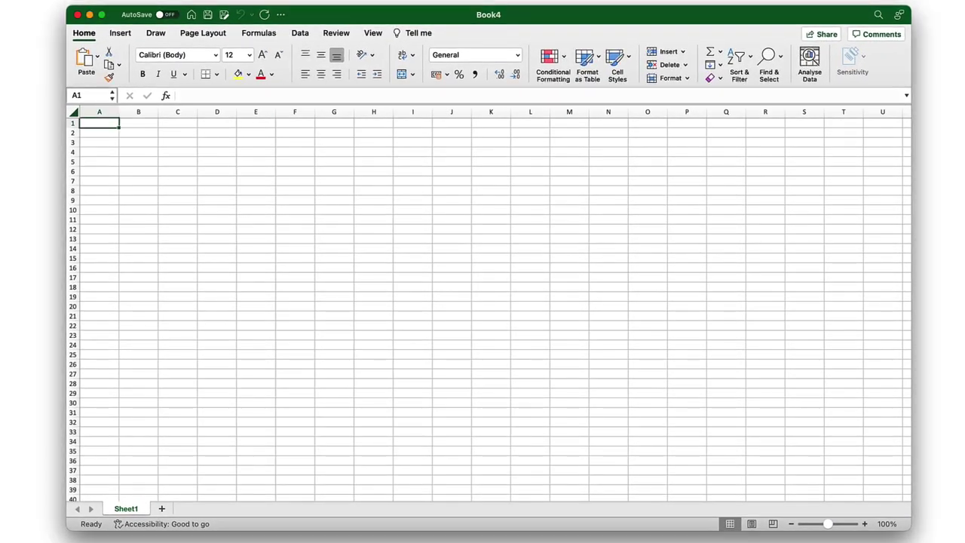
- Paste the city distance table into Sheet1 as plain text and begin saving the workbook
key("ctrl+super+v")
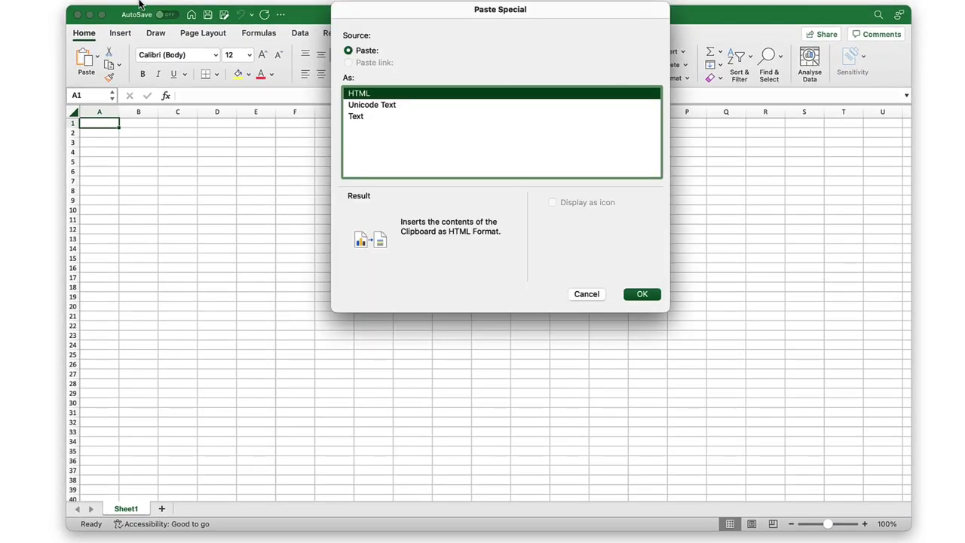
left_click(365, 118)
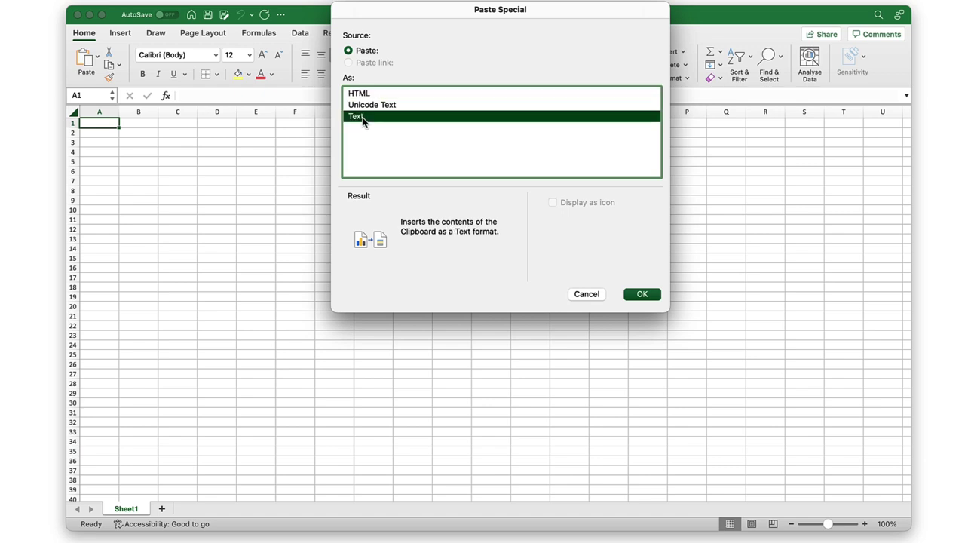
left_click(641, 294)
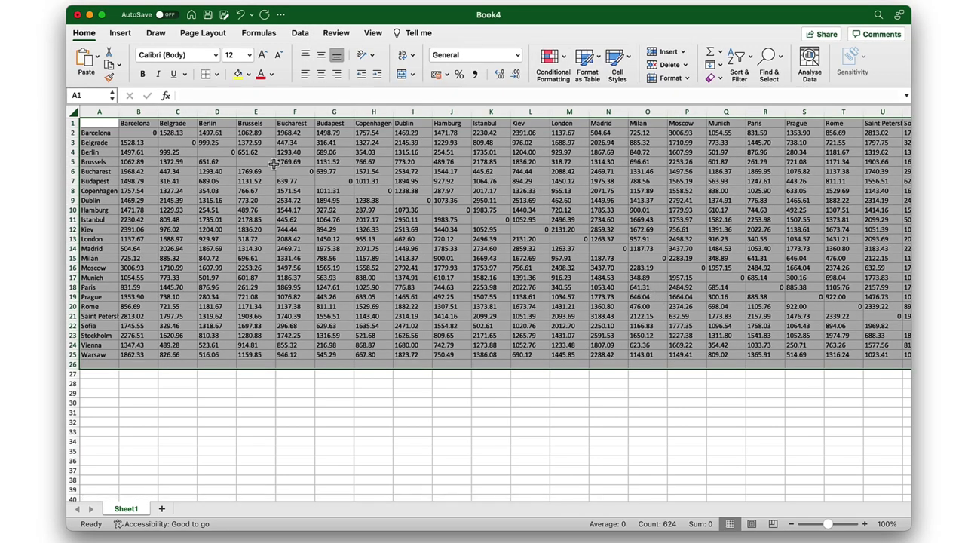
key("super+s")
- Save the workbook as cities, then load cities.xlsx into a new Distance File widget
type("cities")
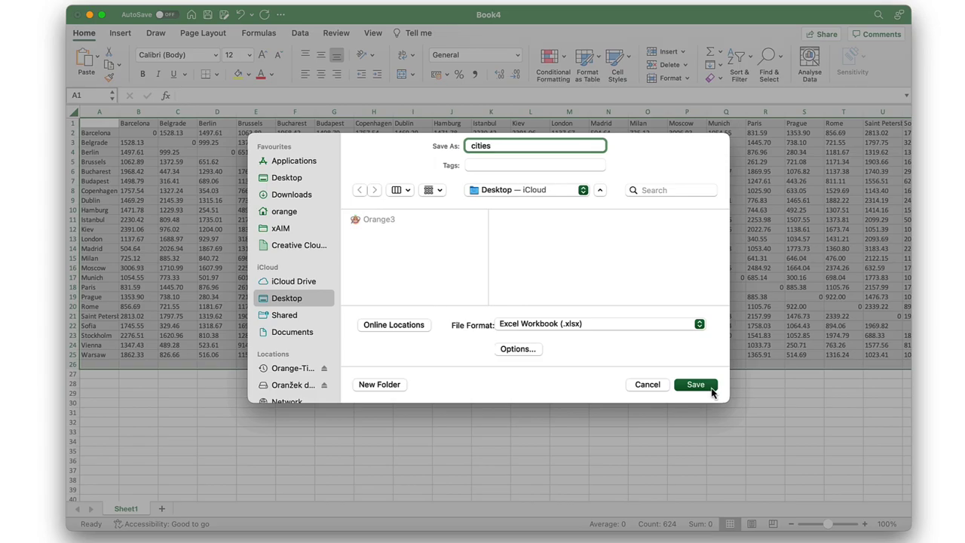
left_click(712, 388)
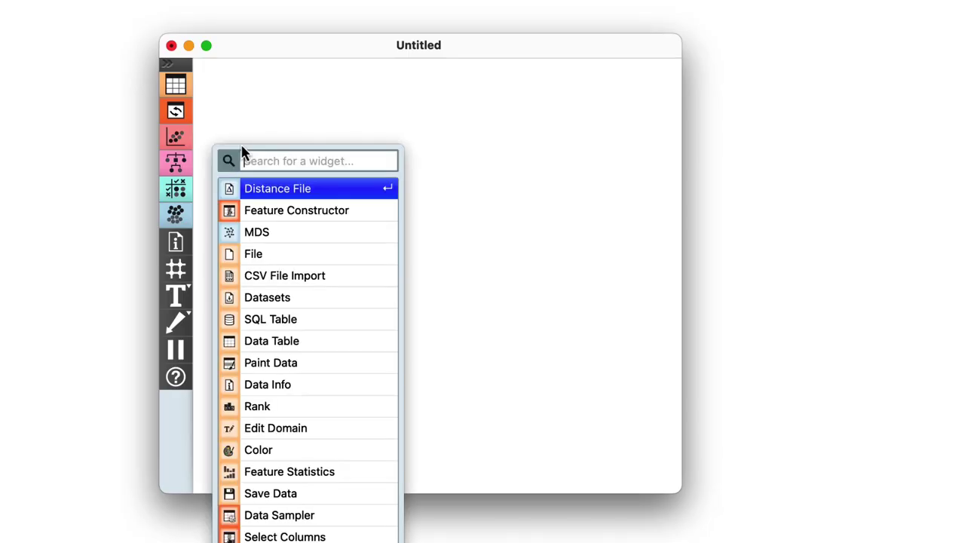
left_click(254, 188)
double_click(241, 146)
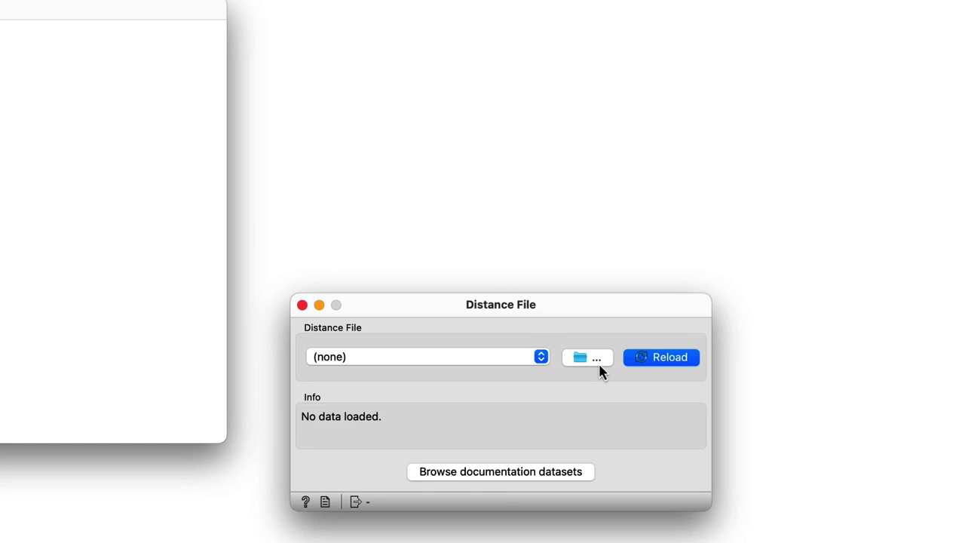
left_click(595, 357)
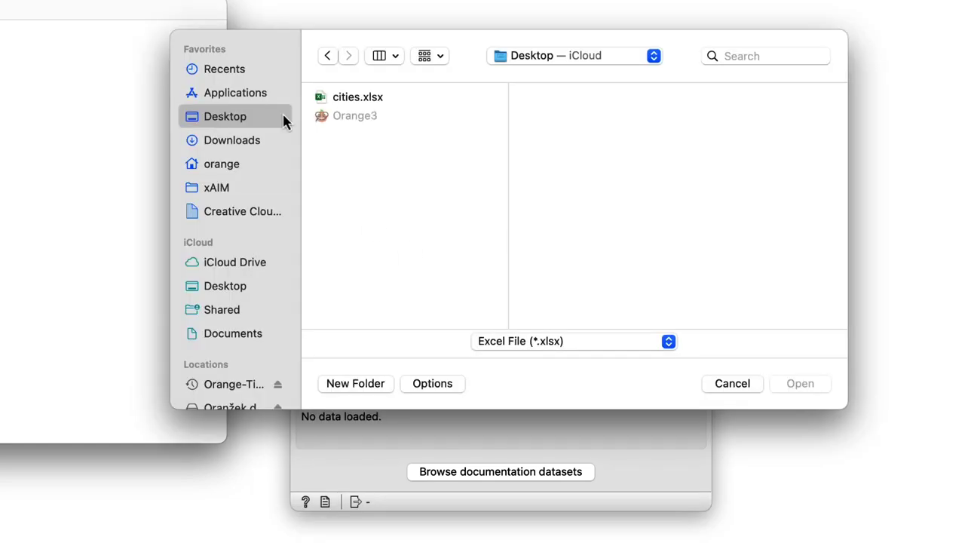
left_click(370, 102)
left_click(809, 389)
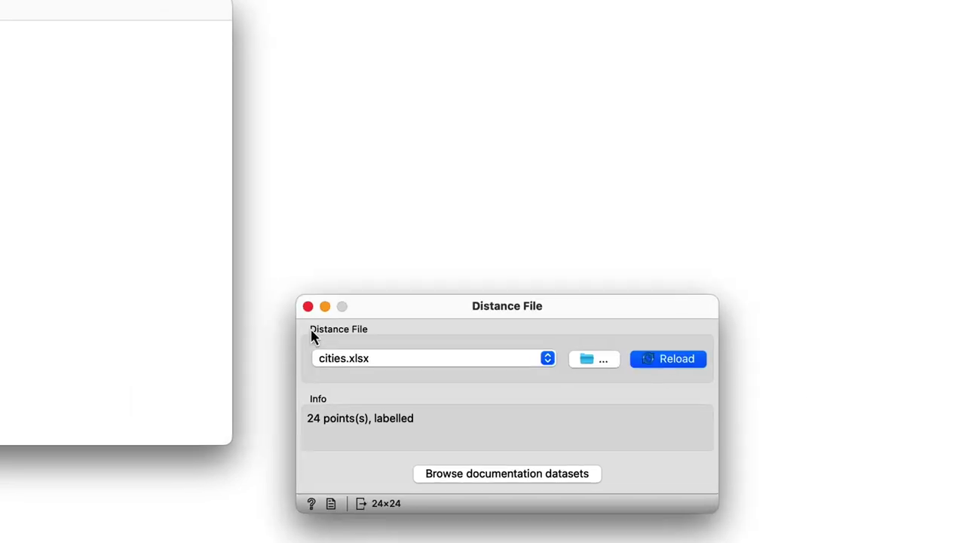
left_click(308, 306)
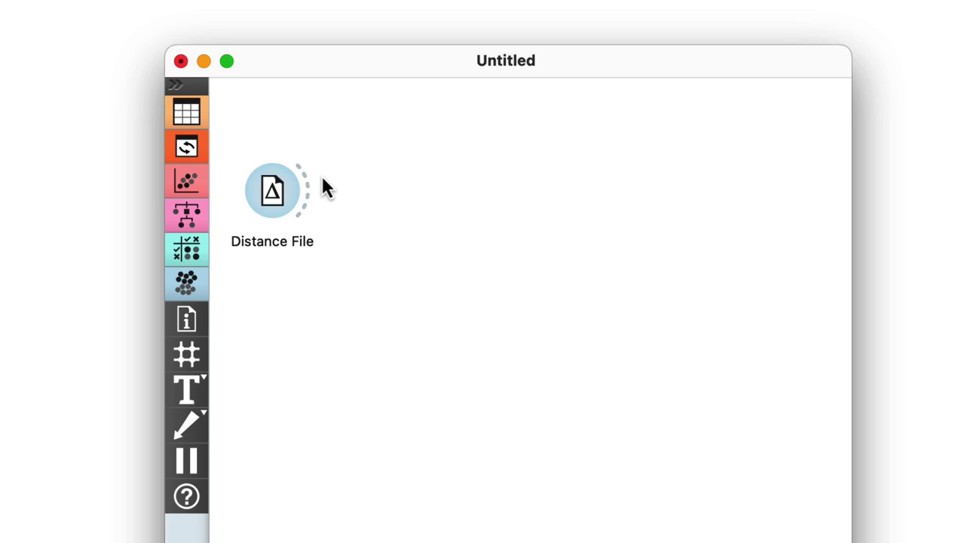
- Connect a Distance Matrix widget to Distance File and view the table
left_click_drag(357, 172, 377, 117)
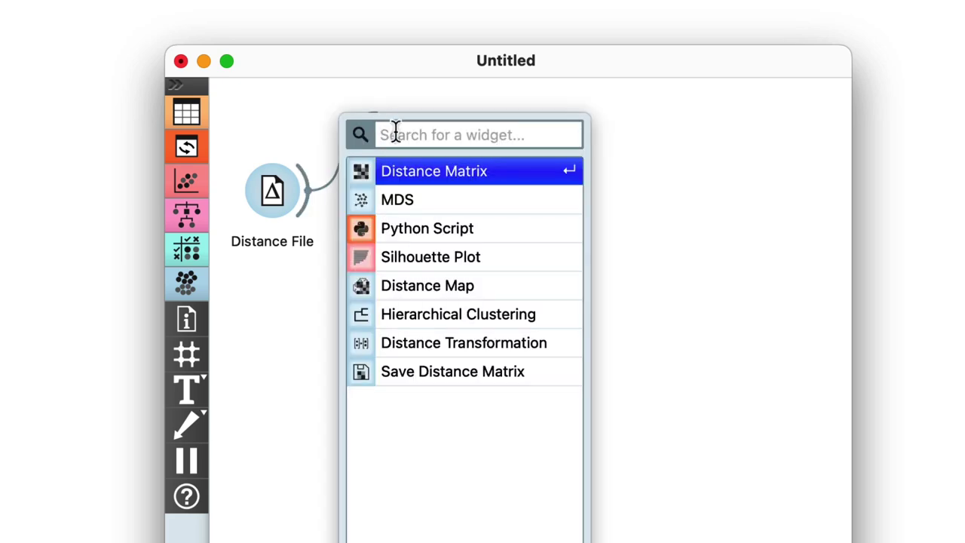
left_click(424, 170)
double_click(423, 128)
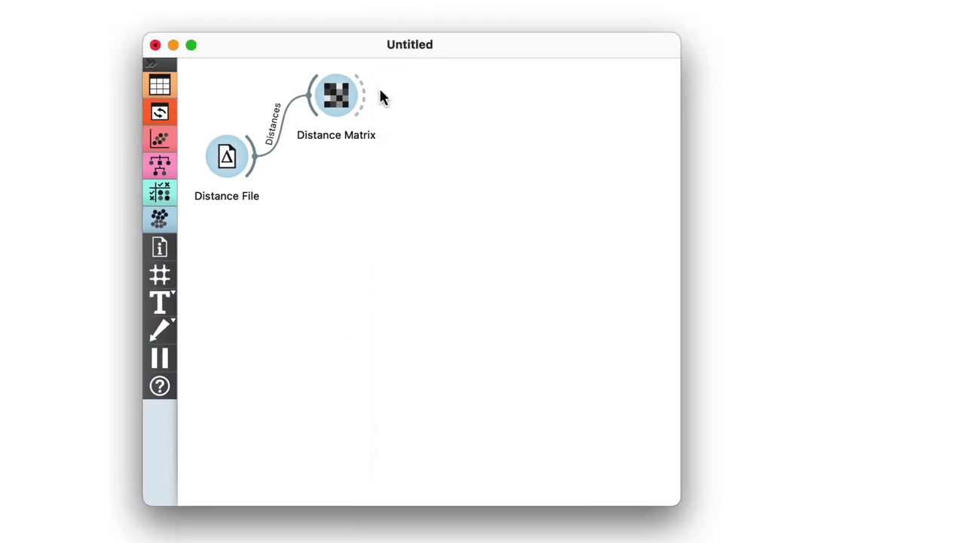
- Add an MDS widget fed by Distance File and set its point Label to 'label'
left_click_drag(257, 168, 316, 231)
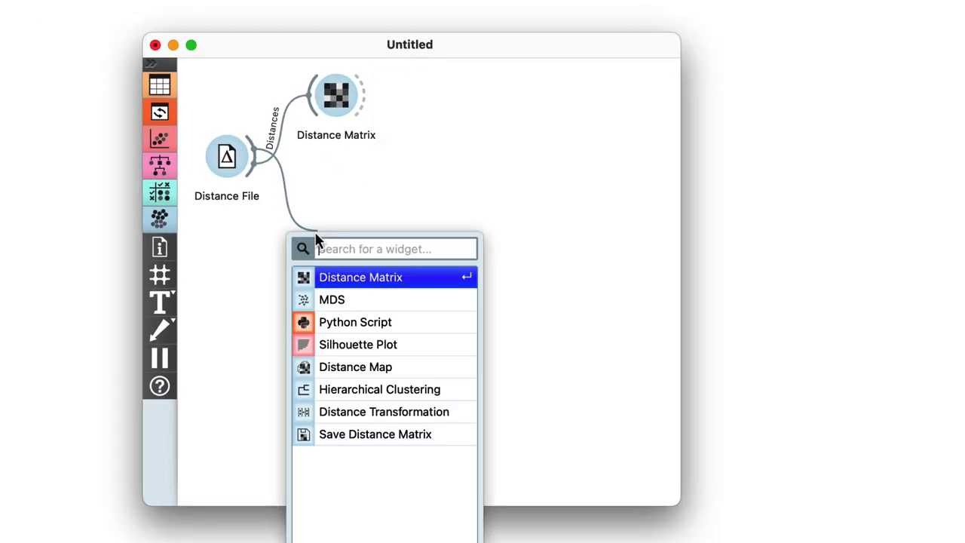
left_click(329, 300)
double_click(336, 227)
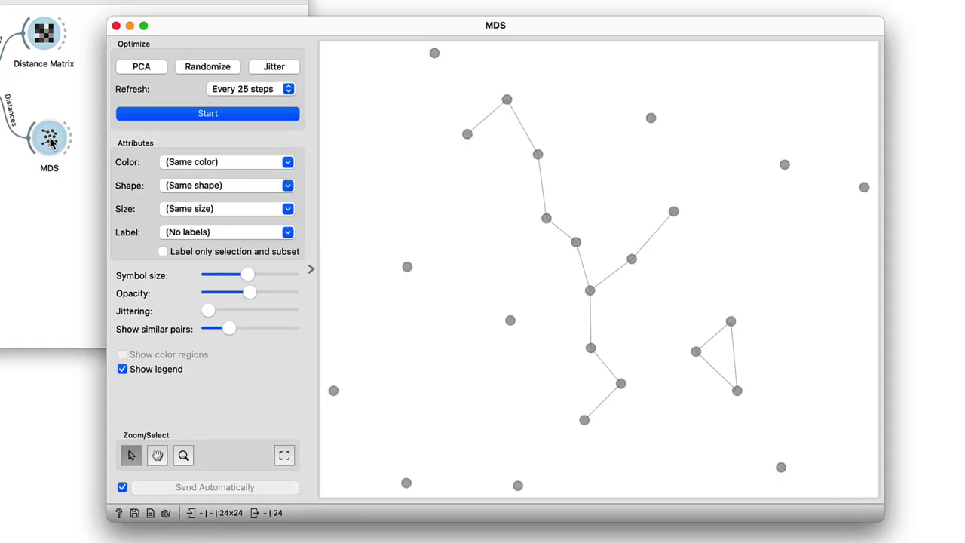
left_click(186, 234)
left_click(190, 276)
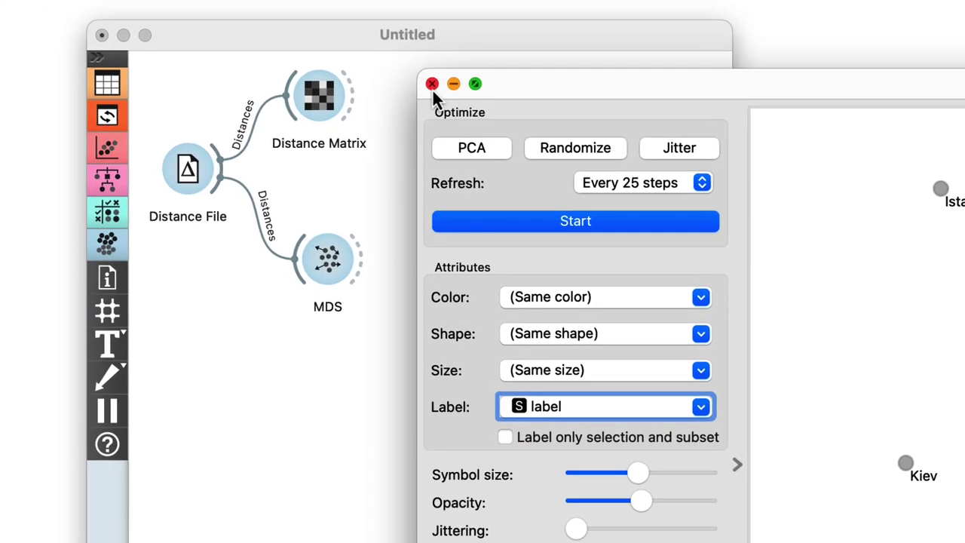
- Add a Feature Constructor fed by MDS's Data output instead of Selected Data
left_click(432, 84)
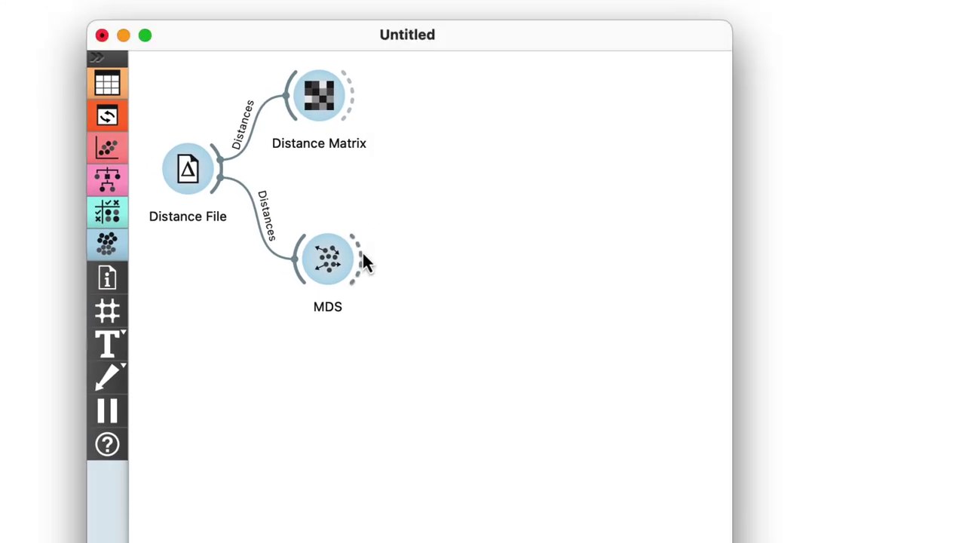
left_click_drag(362, 259, 443, 276)
left_click(459, 317)
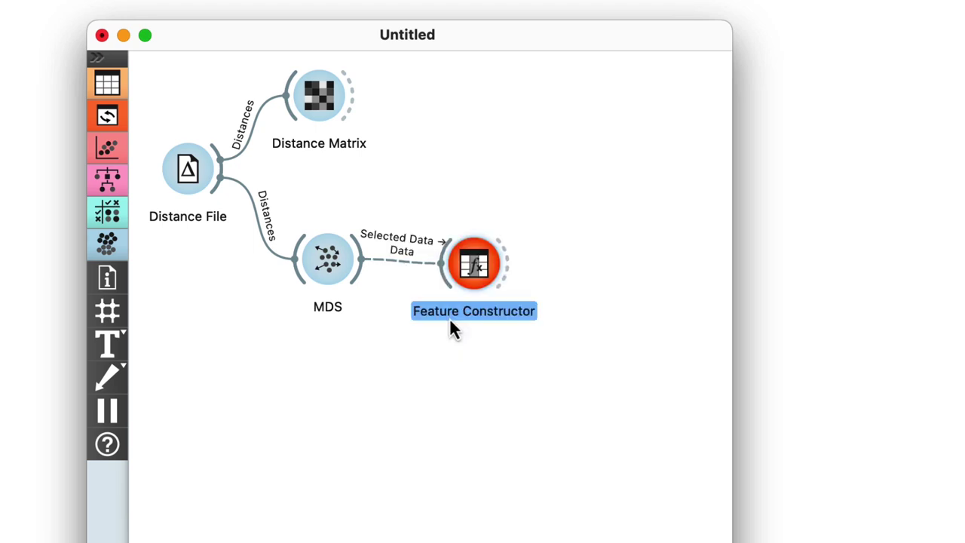
double_click(400, 265)
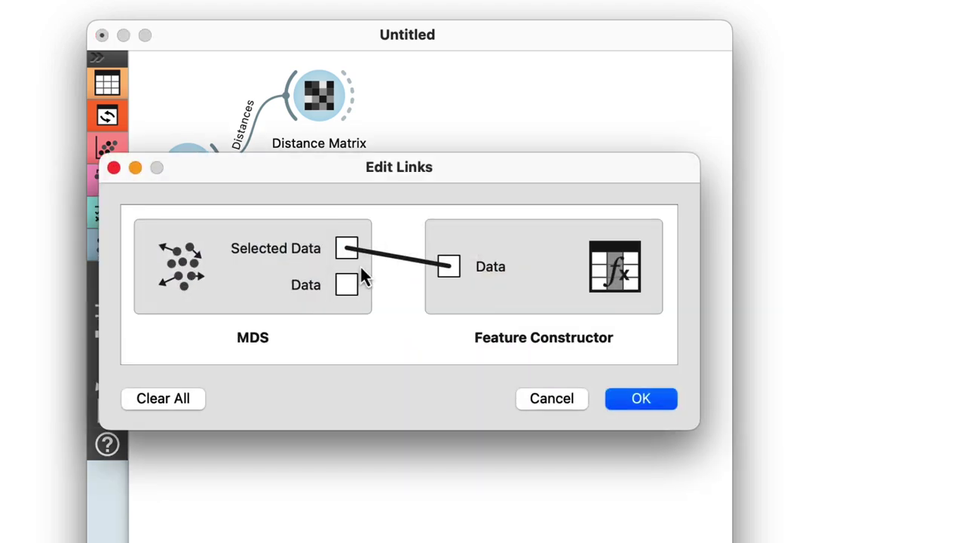
left_click(369, 256)
left_click_drag(352, 280, 442, 267)
key("Return")
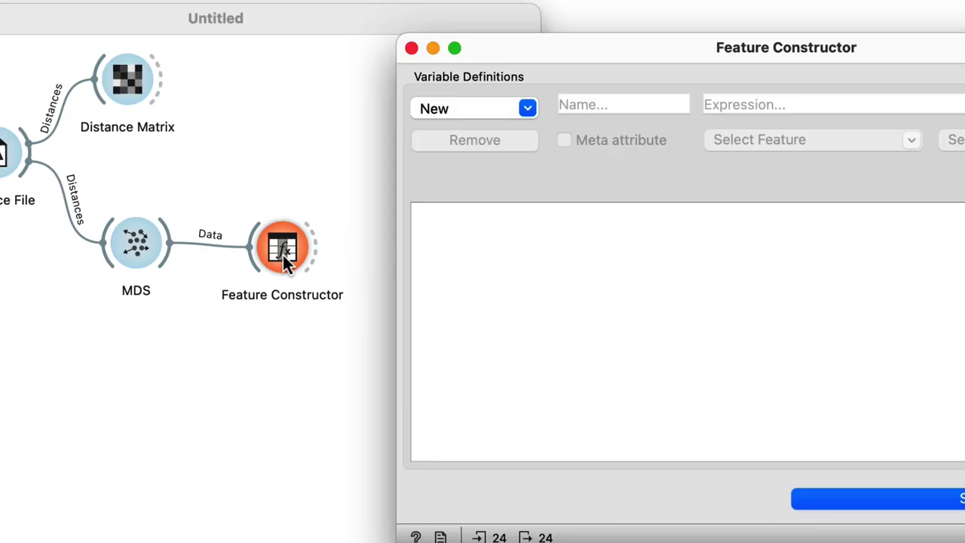
- Define new variables x := -mds_x and y := -mds_y in Feature Constructor
left_click(531, 108)
type("x")
left_click(708, 104)
type("-mds")
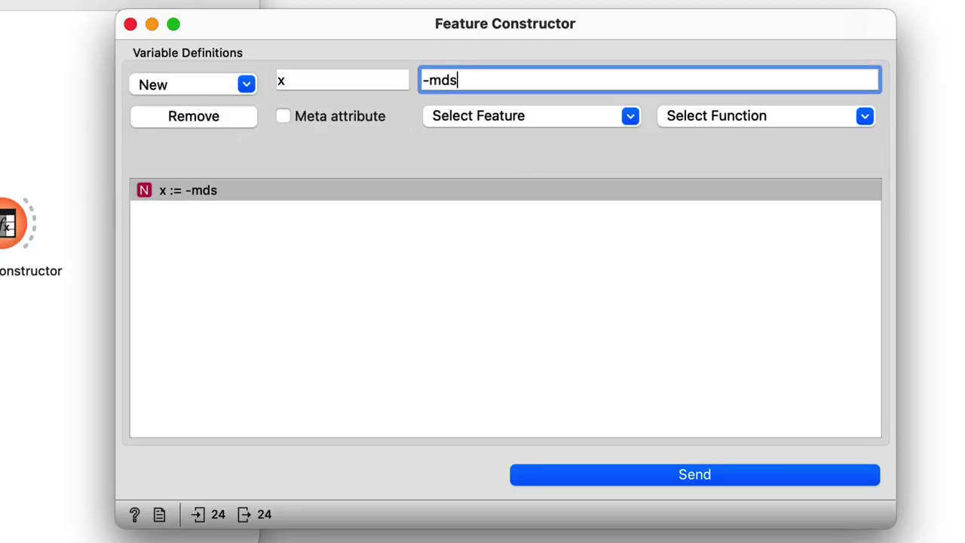
type("_x")
double_click(355, 80)
key("super+n")
type("y")
left_click(440, 78)
type("-")
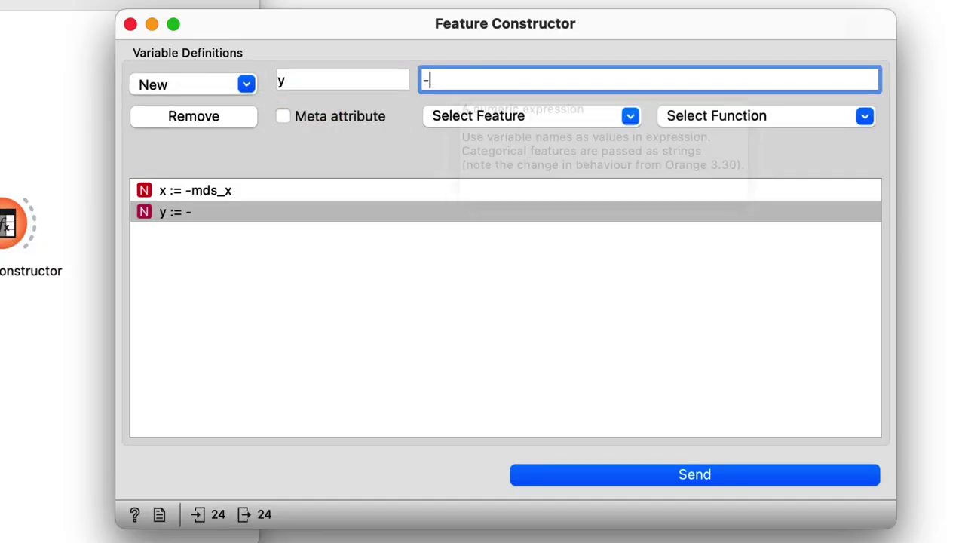
type("mds_y")
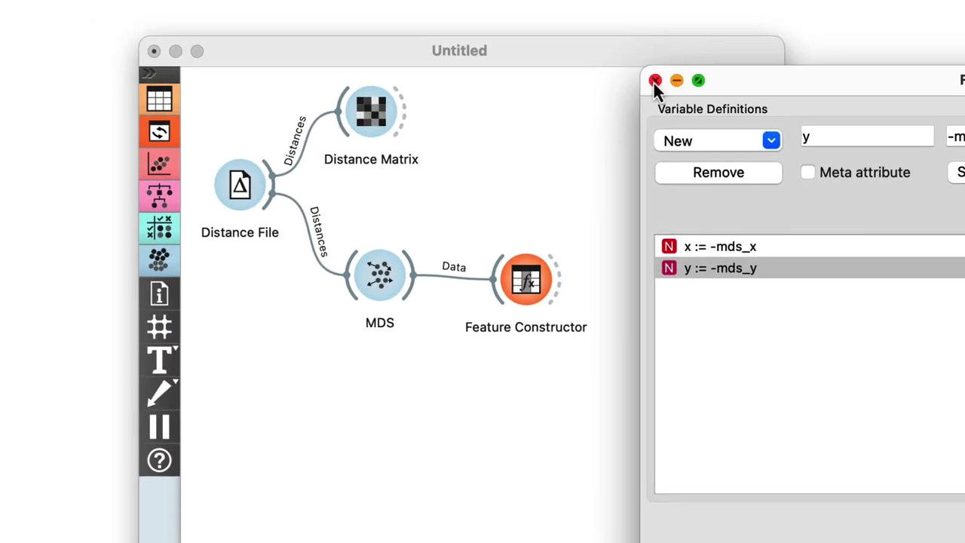
left_click(654, 81)
- Link a Scatter Plot to the Feature Constructor output and open it
left_click_drag(596, 280, 600, 280)
left_click(655, 332)
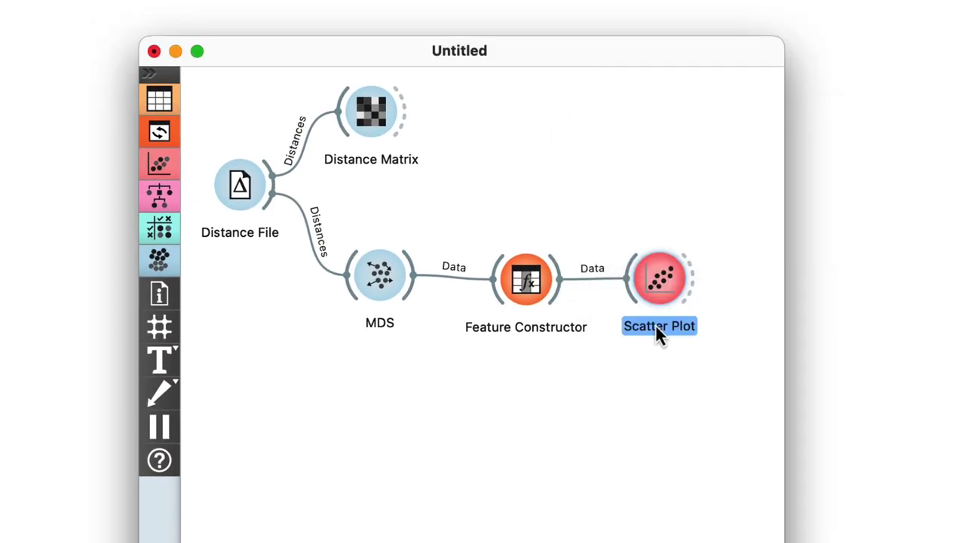
double_click(653, 282)
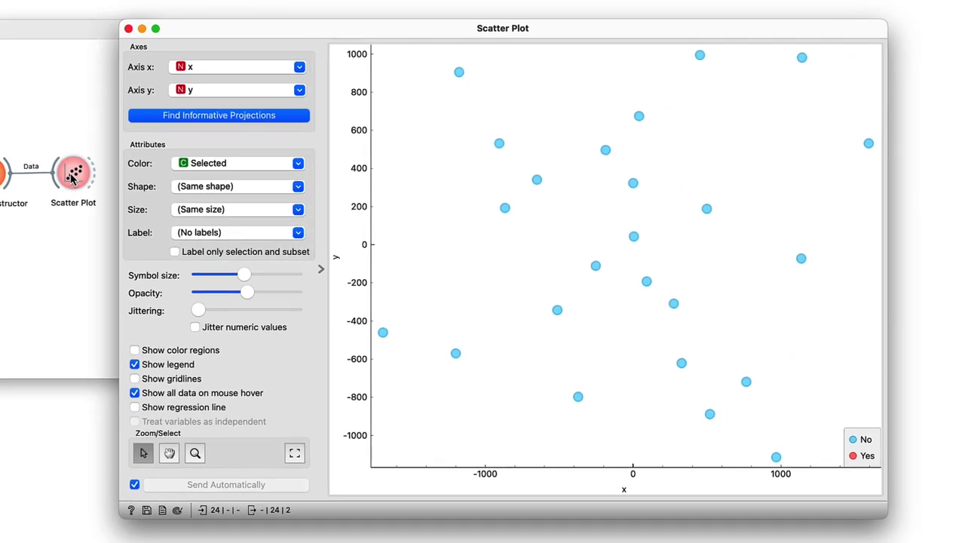
- Set the Scatter Plot Color to (Same color) and Label to 'label'
left_click(197, 165)
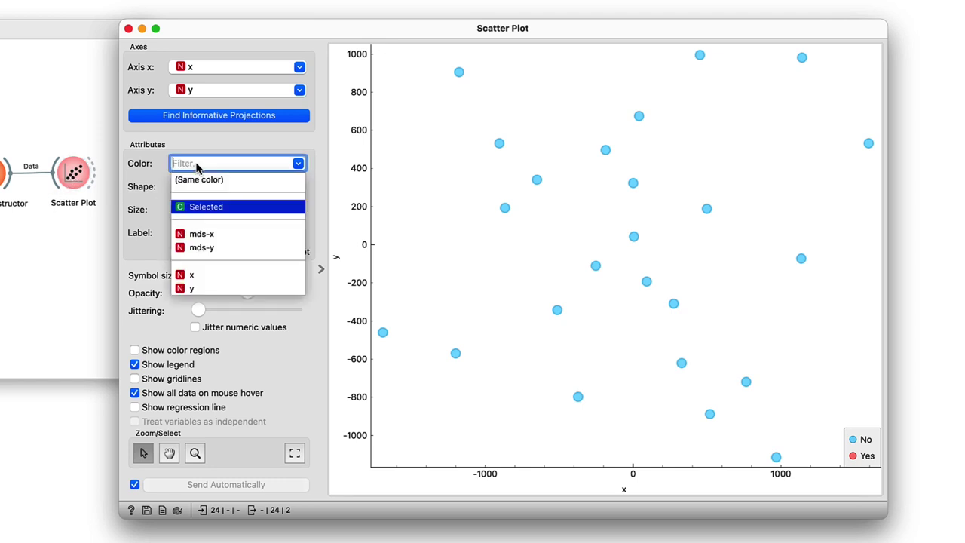
left_click(196, 181)
left_click(202, 232)
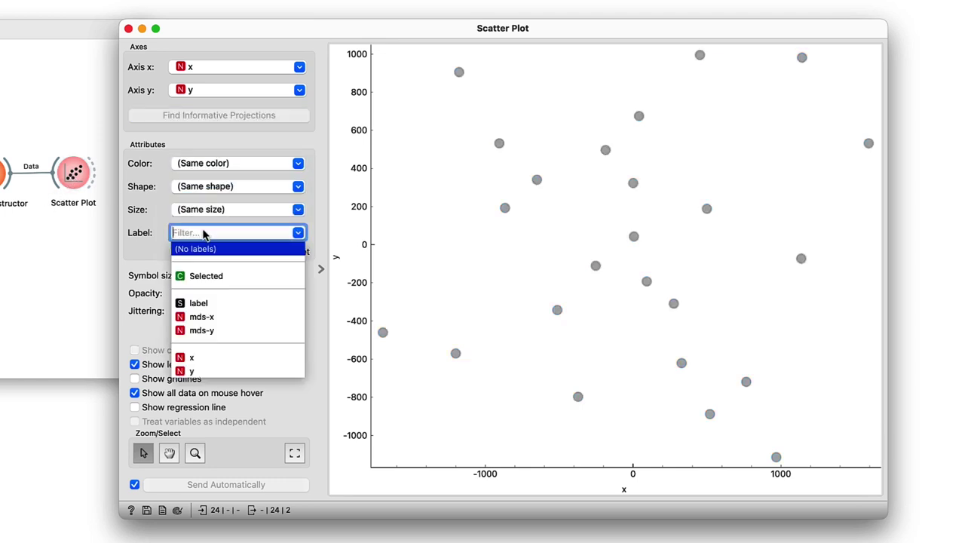
left_click(199, 302)
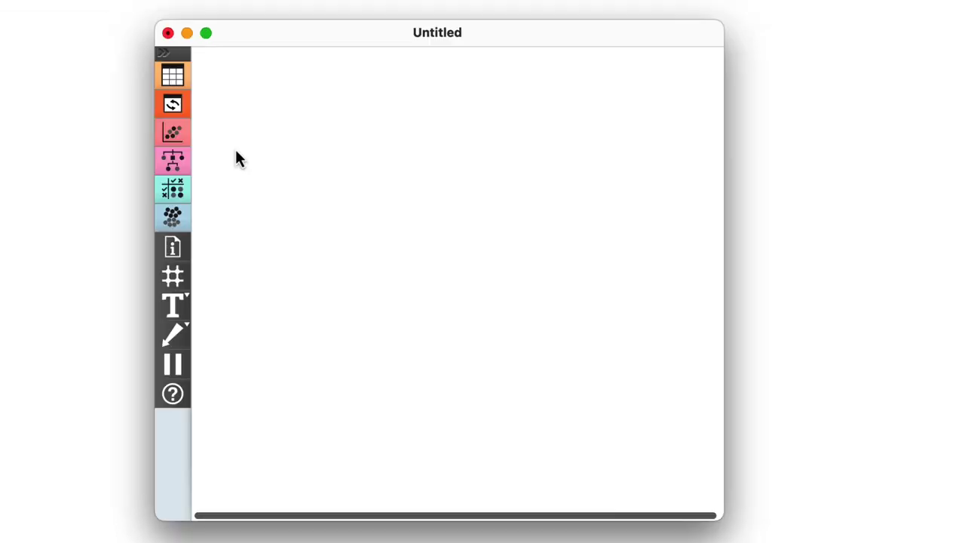
- Add a Datasets widget to a new canvas and load the Zoo dataset
right_click(236, 151)
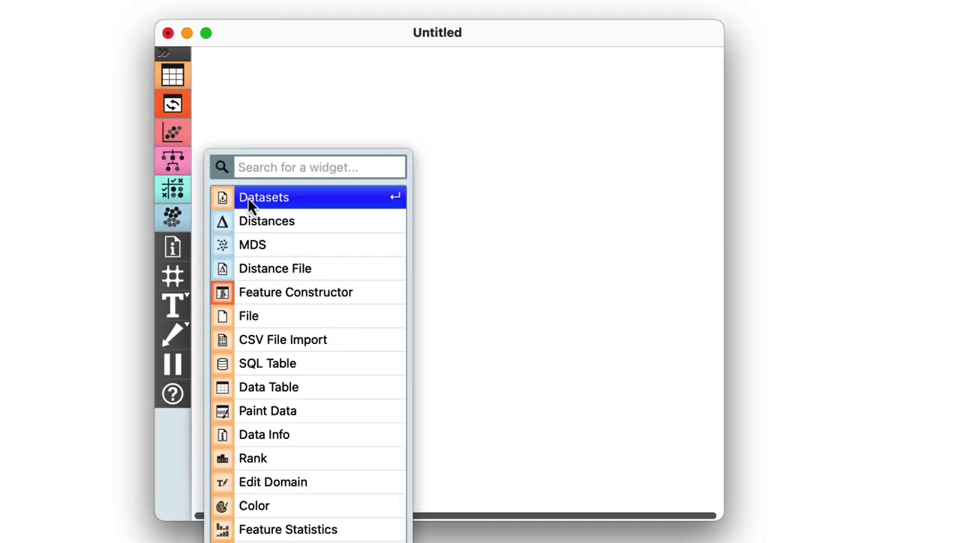
left_click(249, 199)
double_click(236, 149)
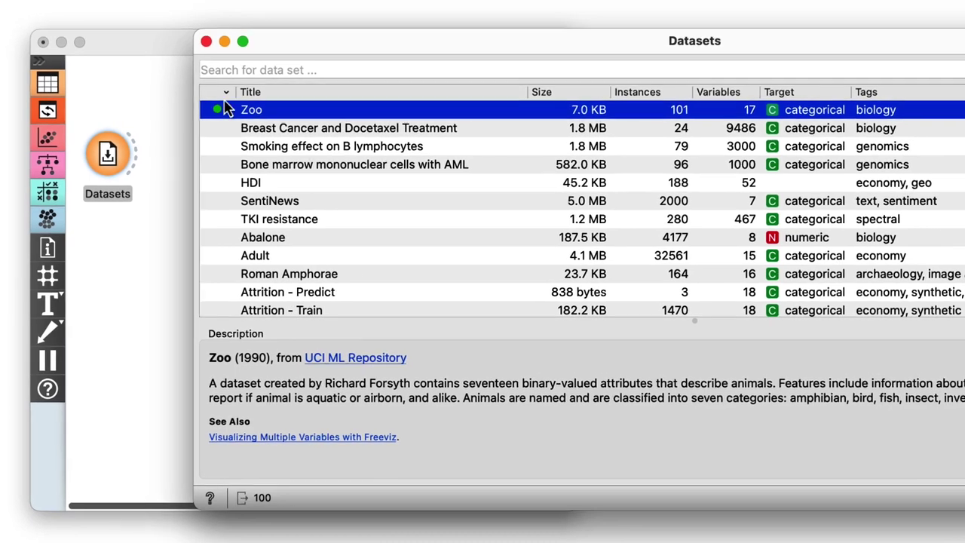
left_click(206, 41)
- Link a Data Table to the Zoo data and browse its animal attribute columns
left_click_drag(143, 150, 172, 96)
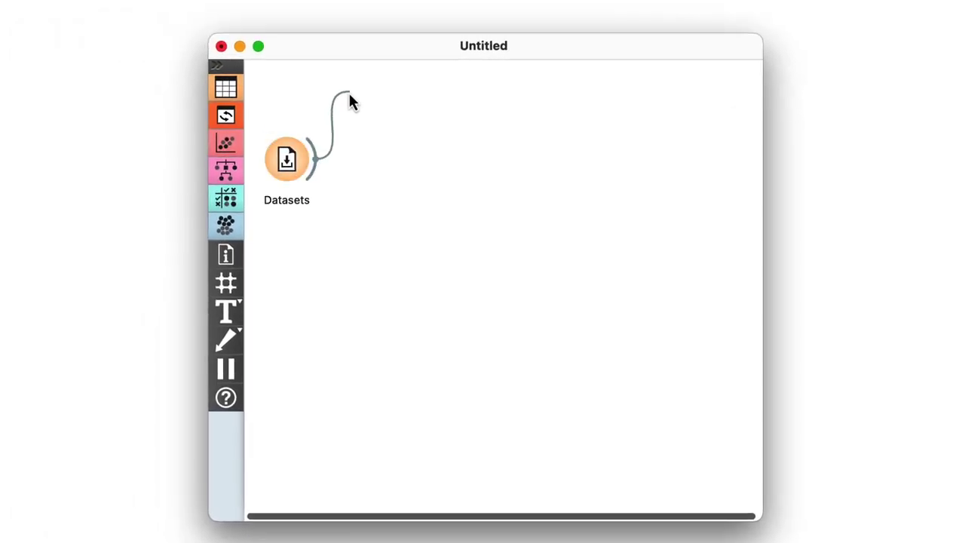
left_click_drag(349, 95, 349, 95)
left_click(370, 139)
double_click(374, 101)
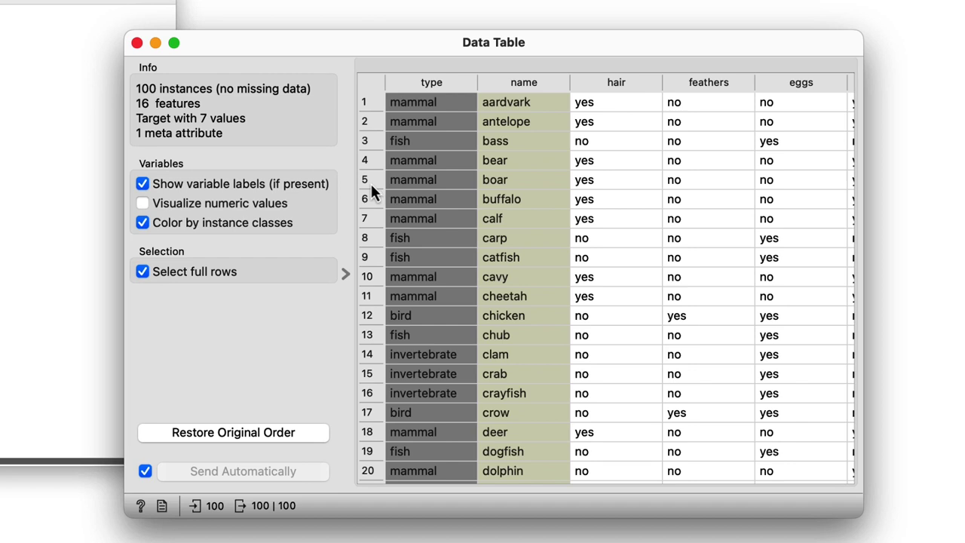
scroll(372, 192, "right", 5)
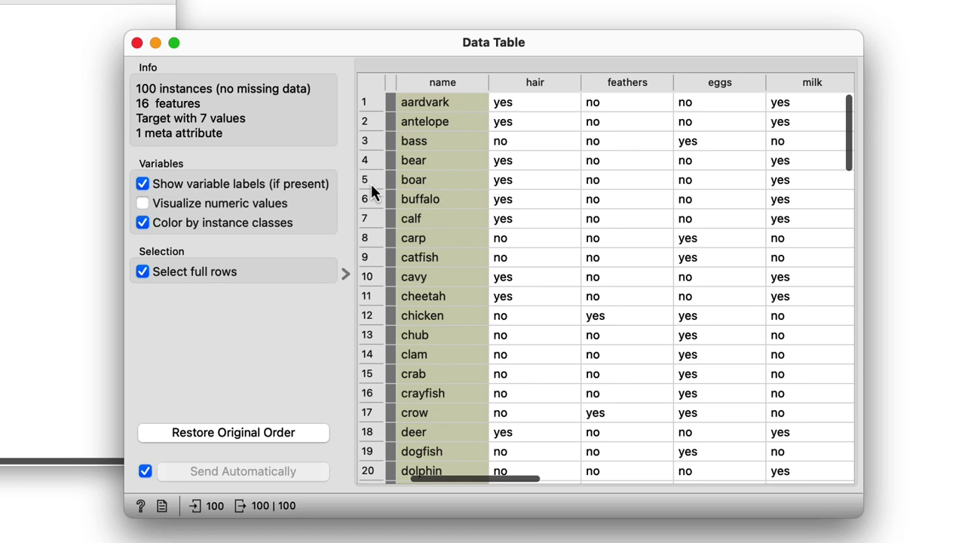
scroll(372, 192, "right", 5)
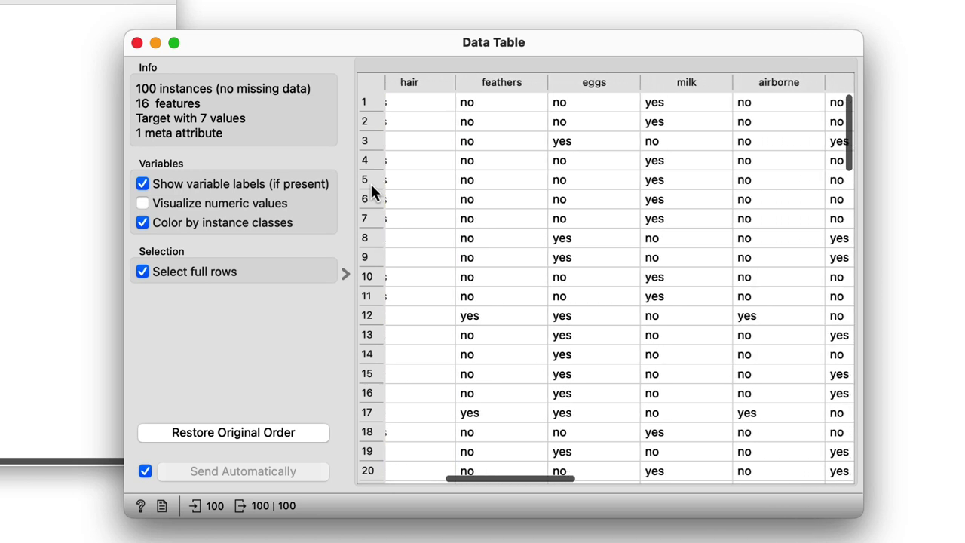
scroll(372, 192, "right", 5)
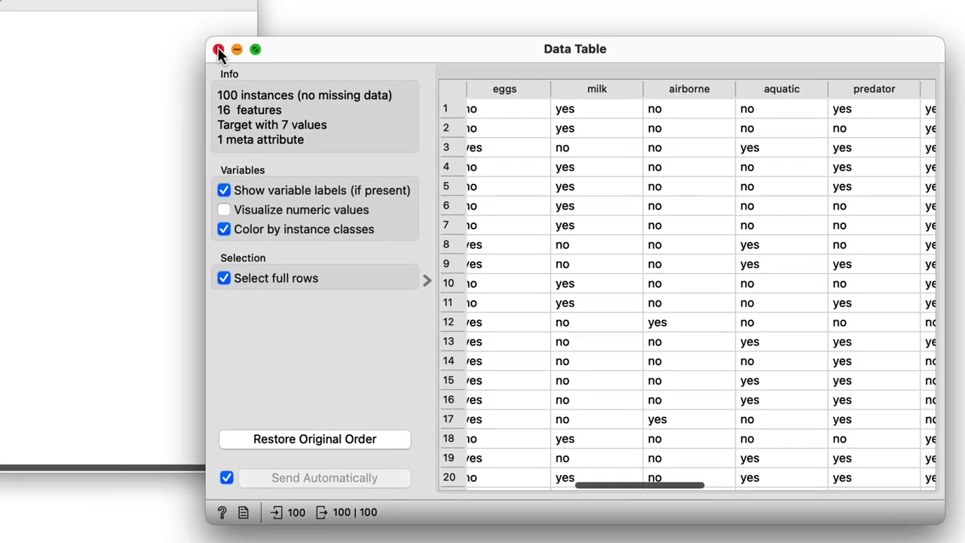
left_click(136, 43)
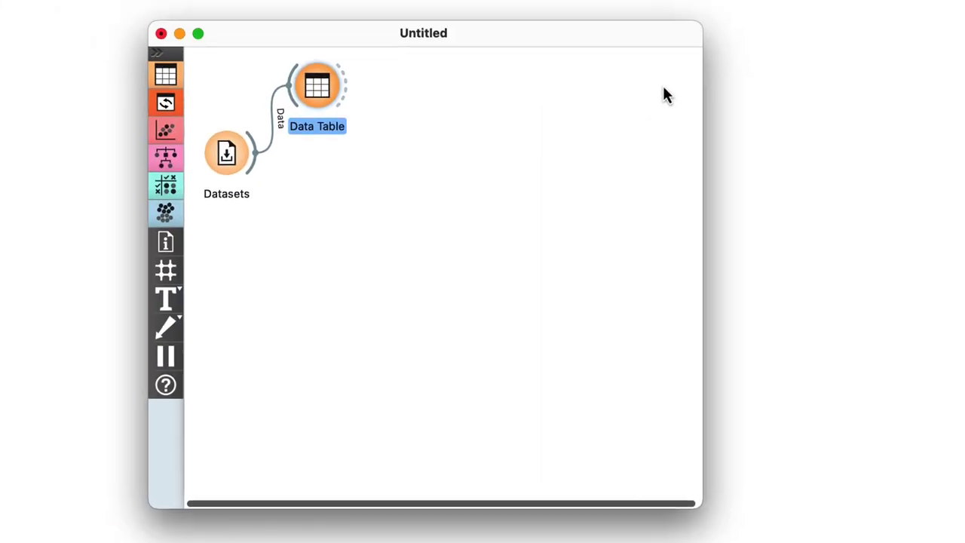
- Add a Distances widget from Datasets, view its 100×100 matrix, and feed it to MDS
left_click_drag(297, 181, 451, 156)
left_click(368, 302)
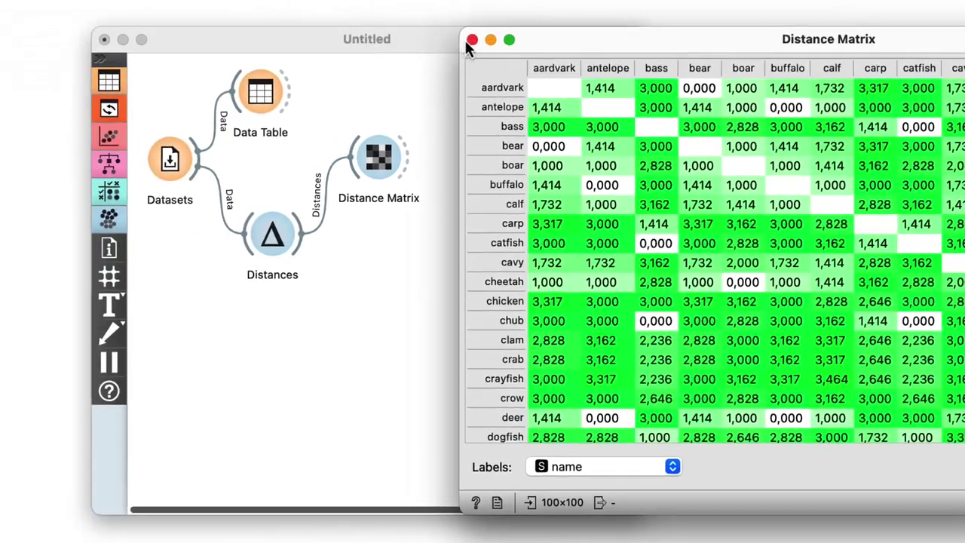
left_click(162, 39)
left_click_drag(357, 254, 418, 305)
left_click(433, 376)
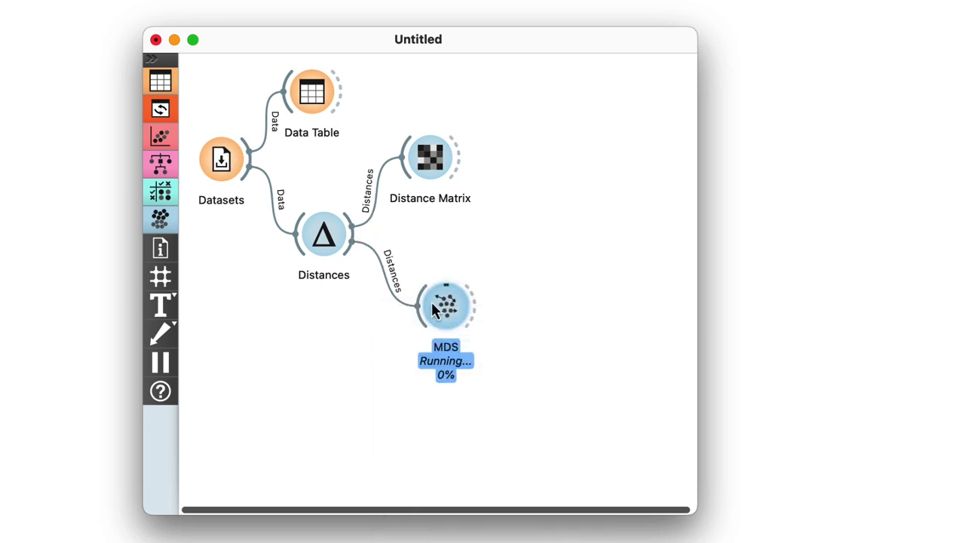
- Select the outlying mammal points in the animal MDS map and list them in a linked Data Table
double_click(444, 306)
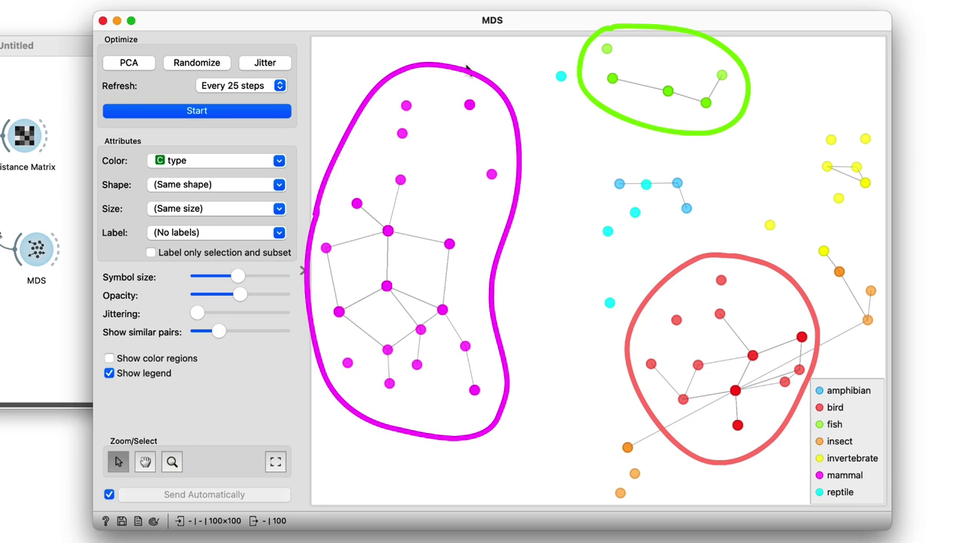
left_click_drag(452, 86, 510, 201)
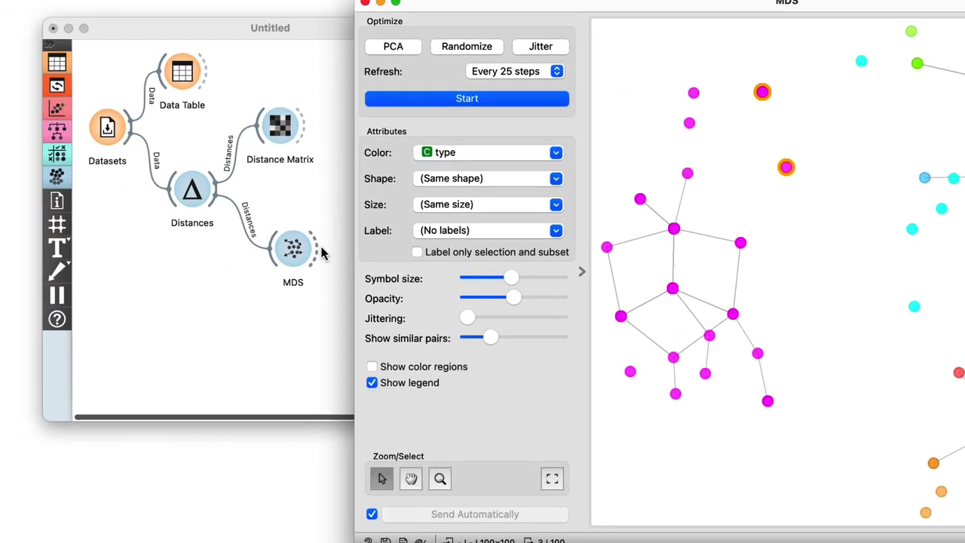
left_click_drag(188, 249, 208, 251)
left_click(447, 331)
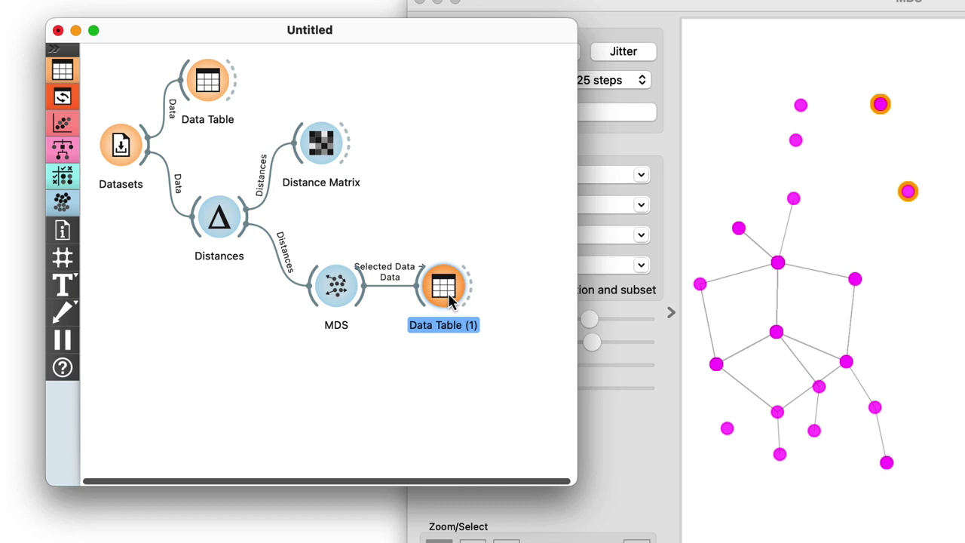
double_click(441, 293)
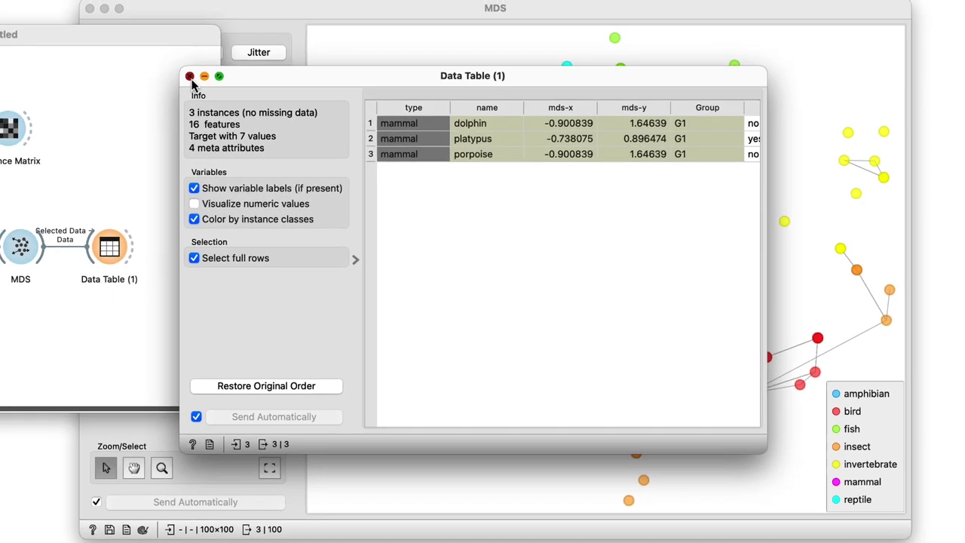
left_click(150, 48)
left_click(255, 26)
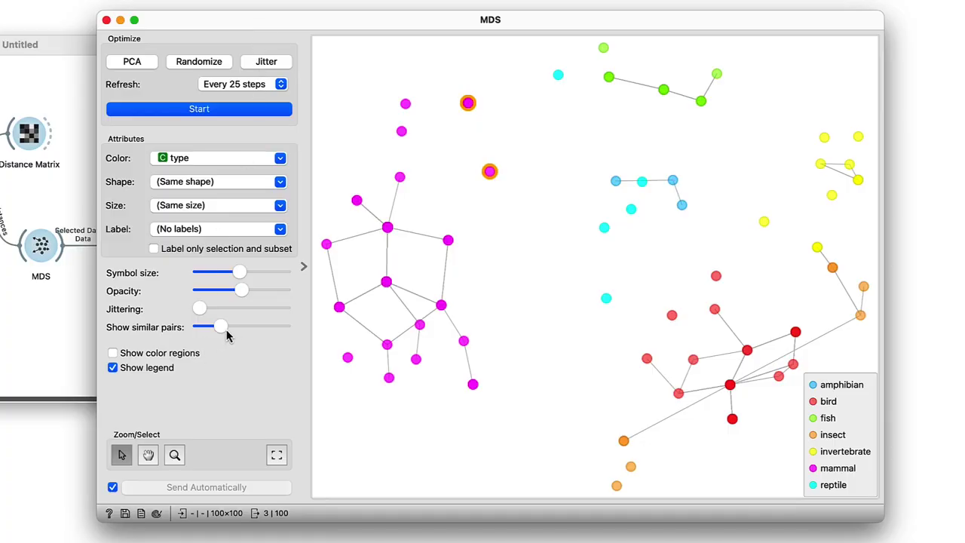
- Move the Show similar pairs slider right to draw more similarity links
mouse_move(222, 334)
left_mouse_down()
mouse_move(248, 338)
mouse_move(230, 339)
left_mouse_up()
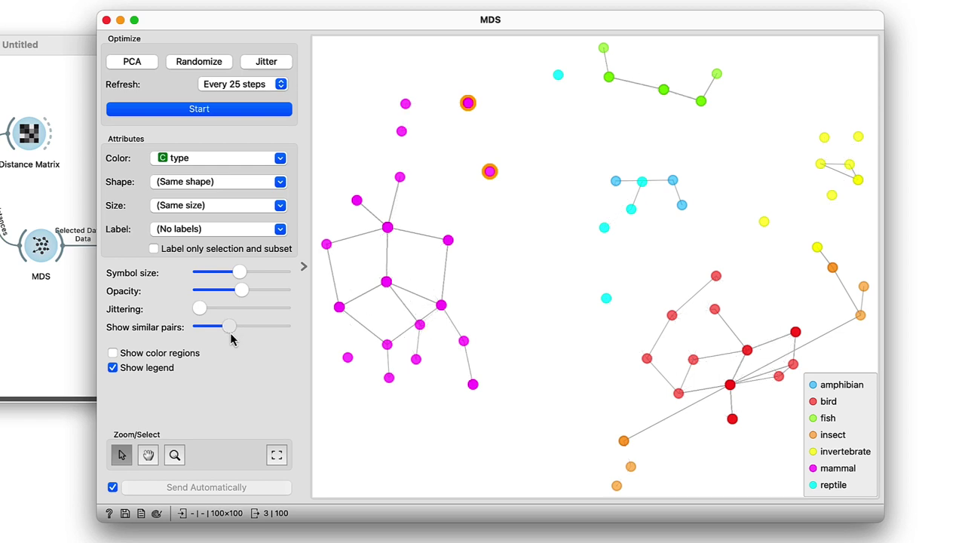